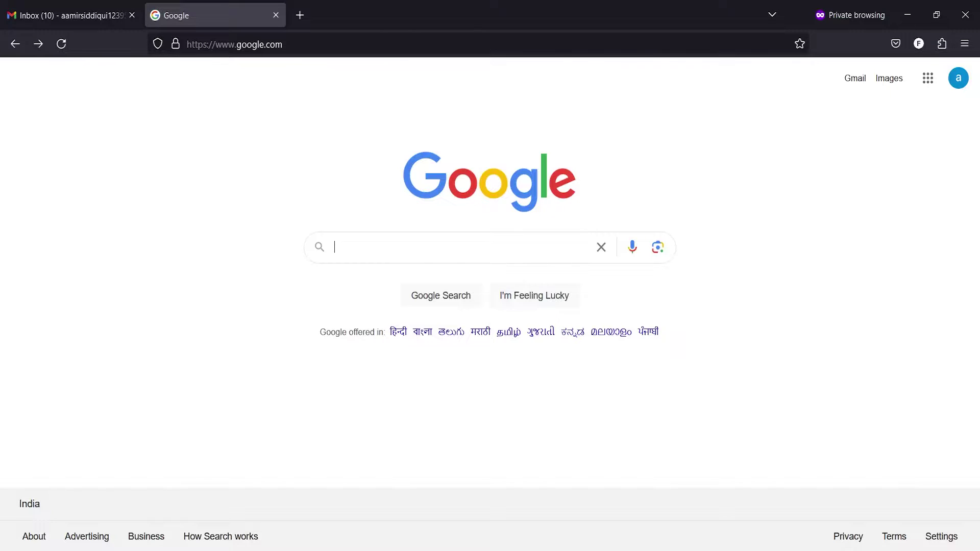
Search Google for 'hugging face' using the autocomplete suggestion
text(hug)
key(Down)
key(Return)
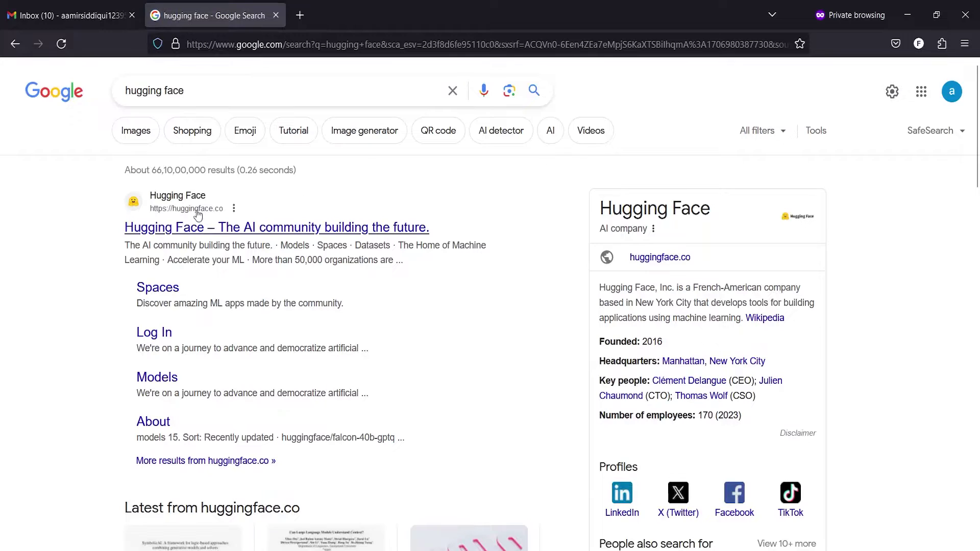
Go to the official Hugging Face website and open its Sign Up form
click(278, 232)
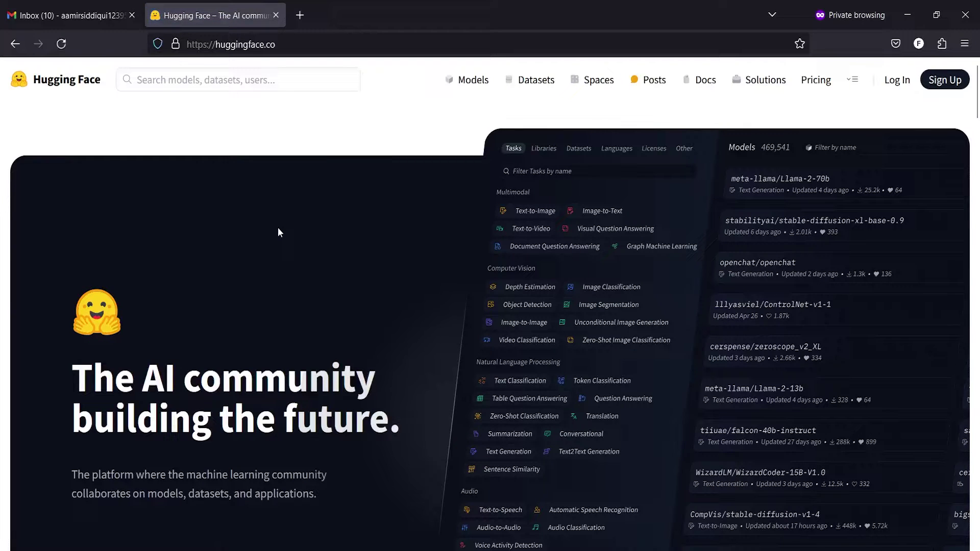
click(952, 81)
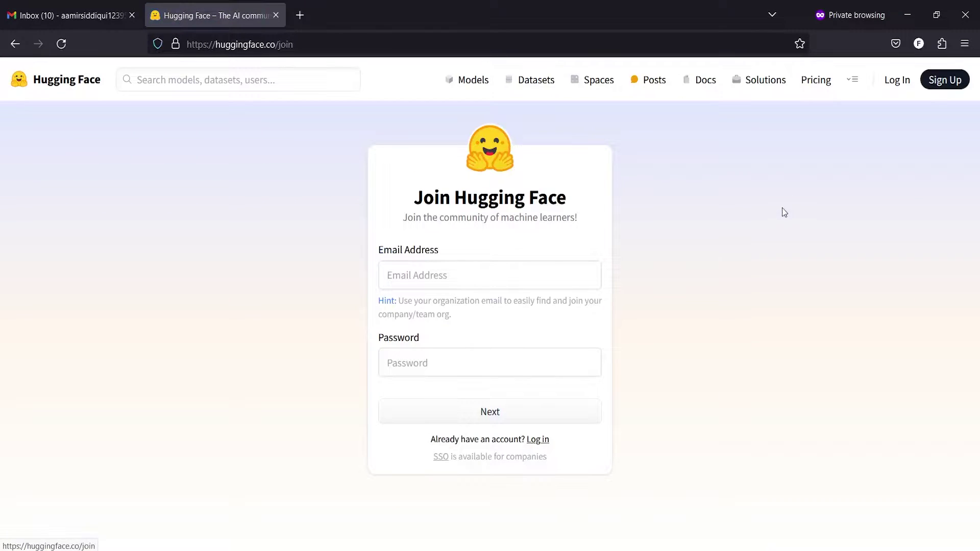
click(483, 285)
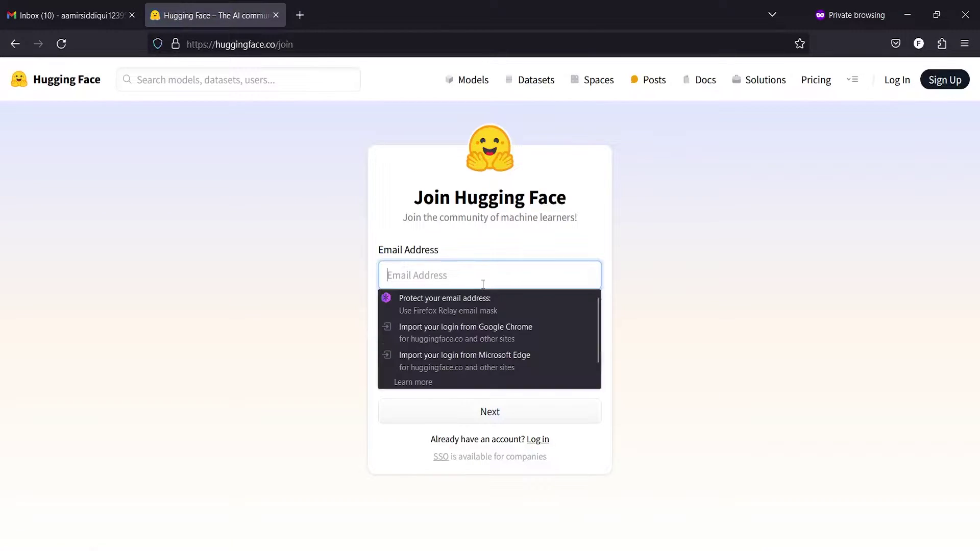
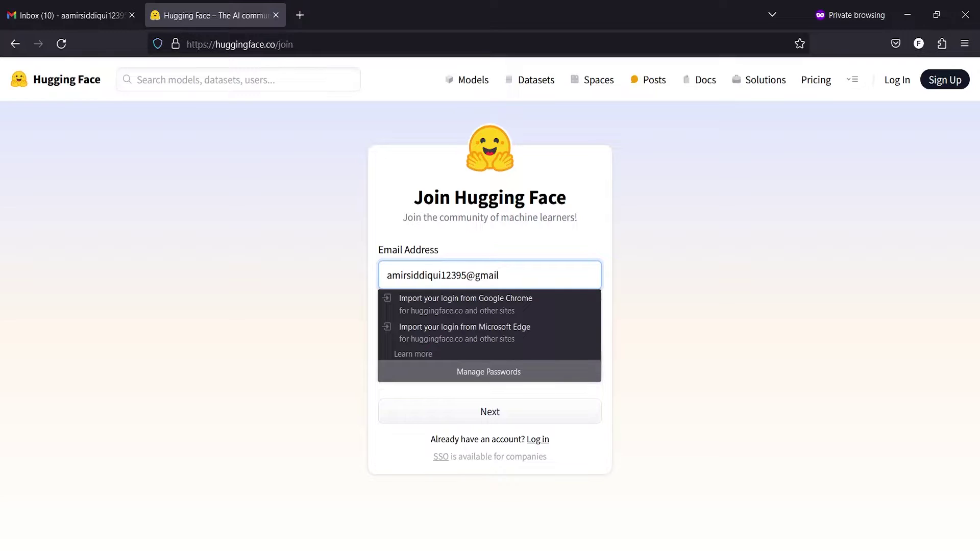
Enter the account's email address, correcting a typo, then type a password
click(490, 362)
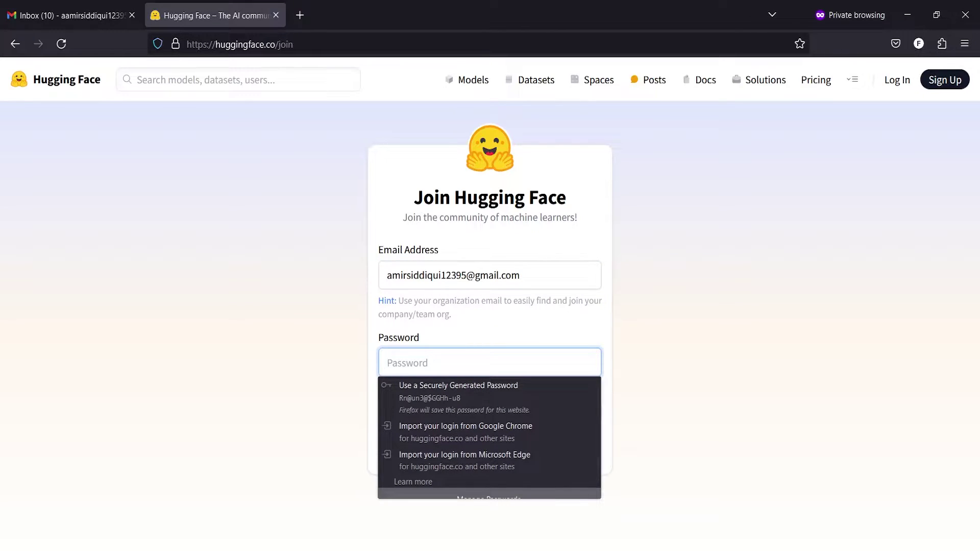
text(a)
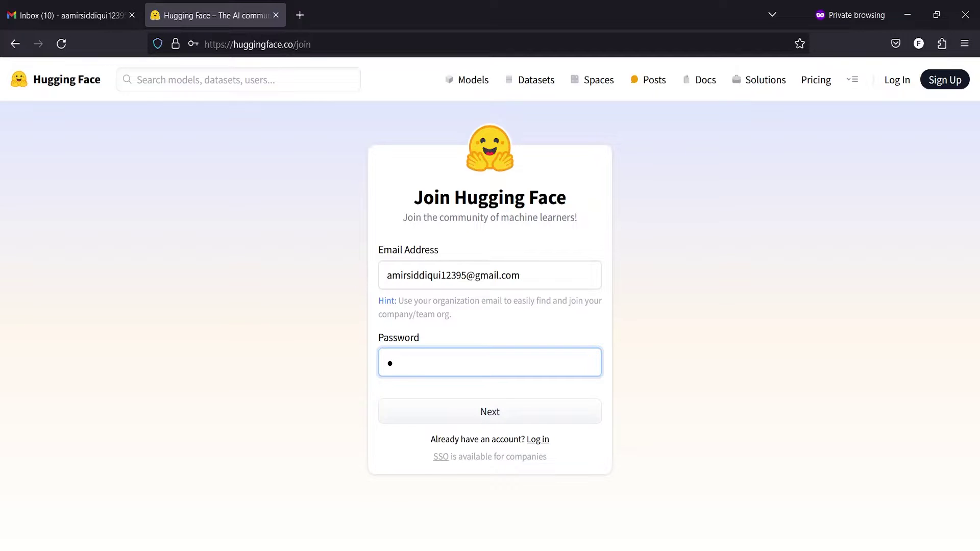
text(************)
Continue to the profile step, enter a username and accept the terms and code of conduct
click(518, 411)
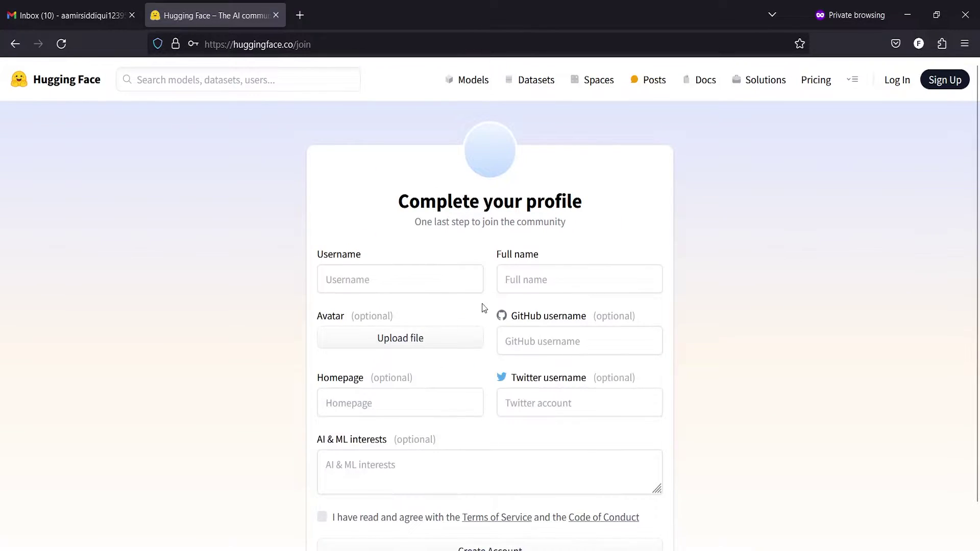
click(412, 287)
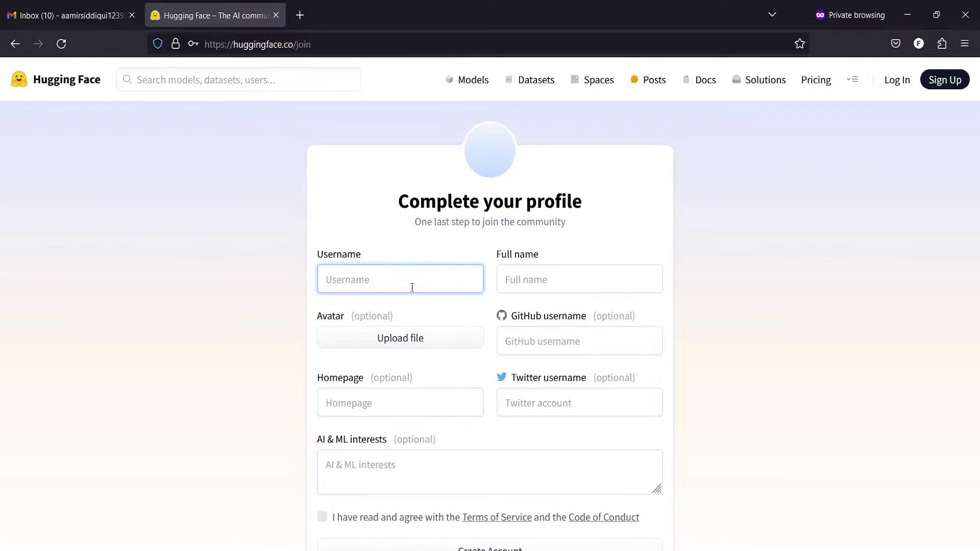
text(amir222)
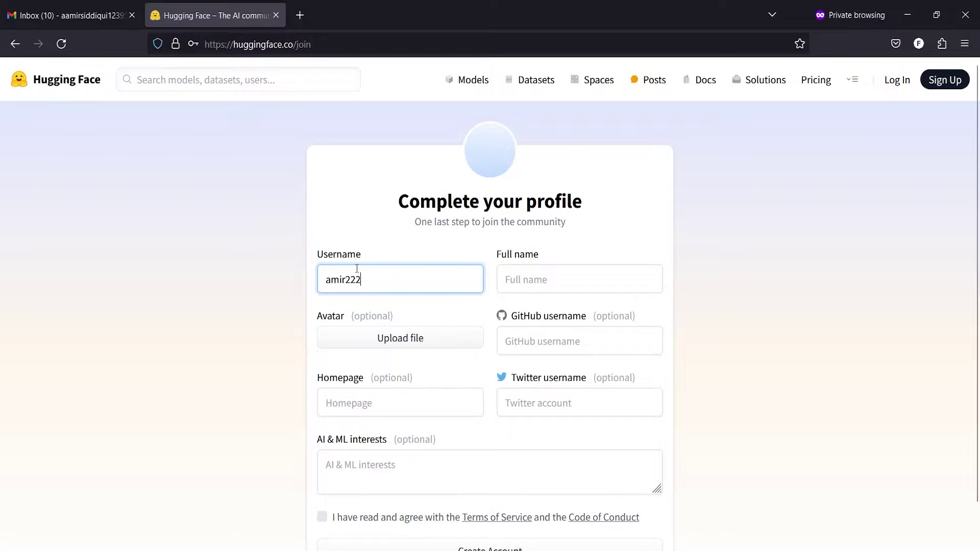
click(142, 253)
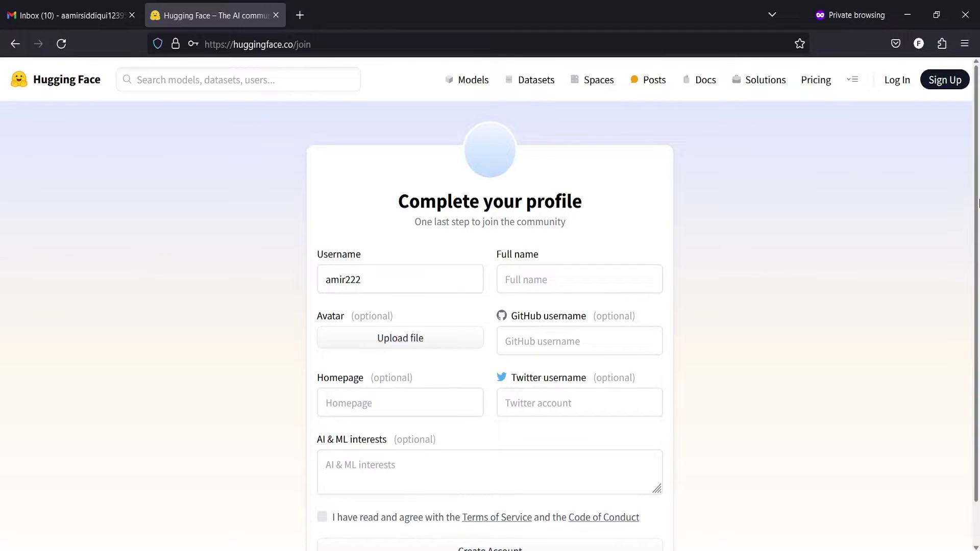
scroll(764, 269, down, 1)
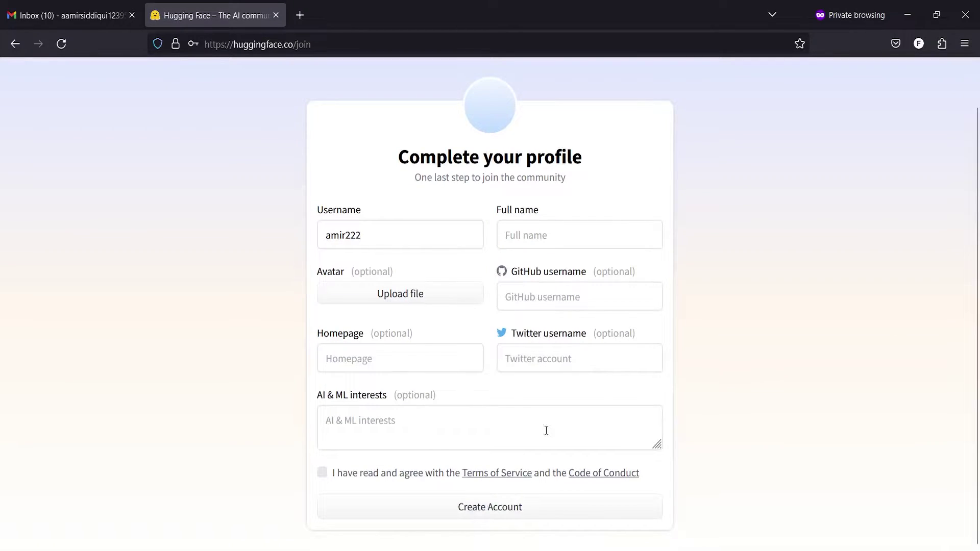
click(322, 472)
click(498, 511)
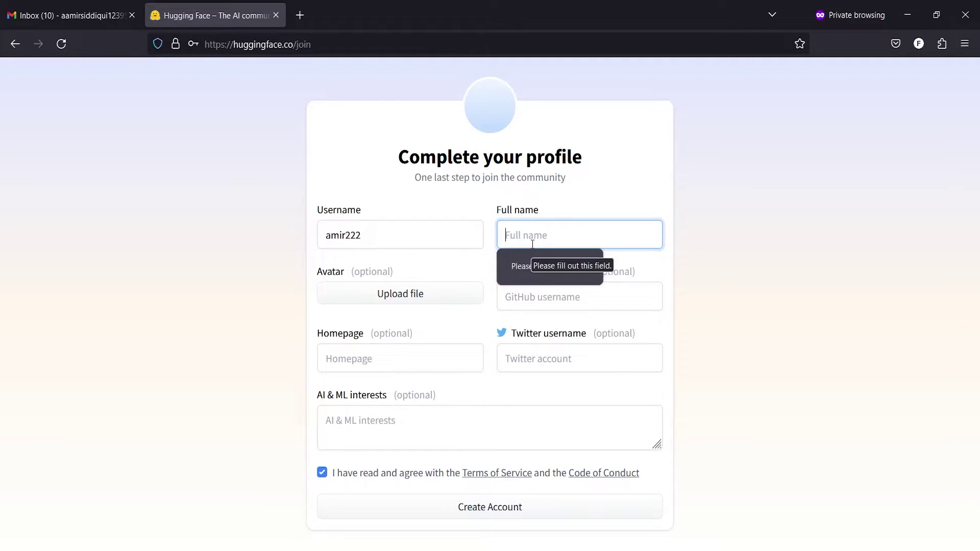
Fill in the required full name and create the account
text(amir)
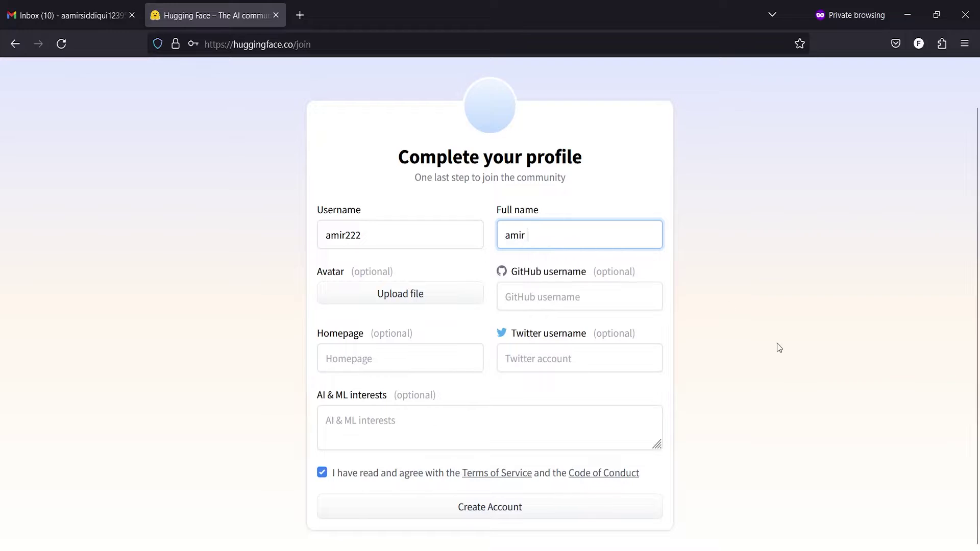
click(777, 343)
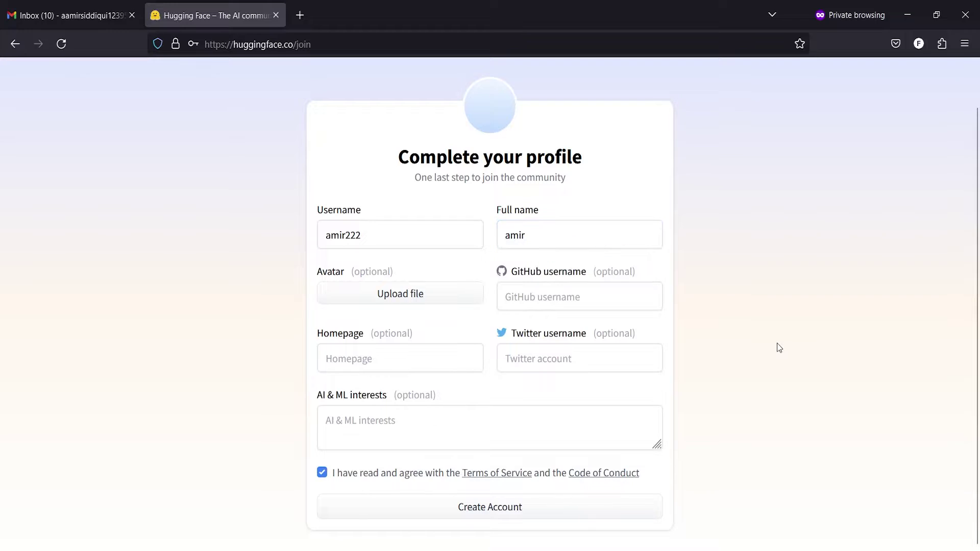
click(484, 511)
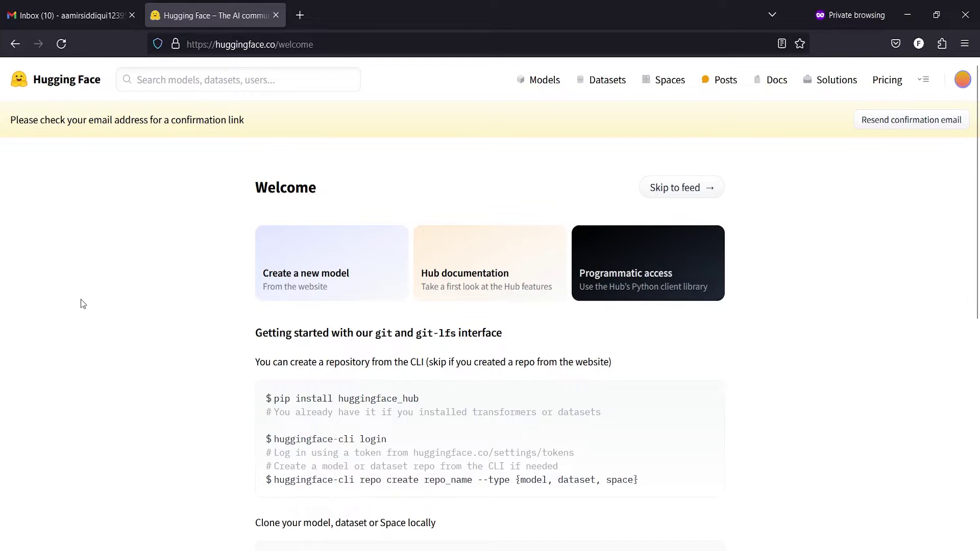
scroll(80, 299, down, 1)
scroll(81, 300, up, 1)
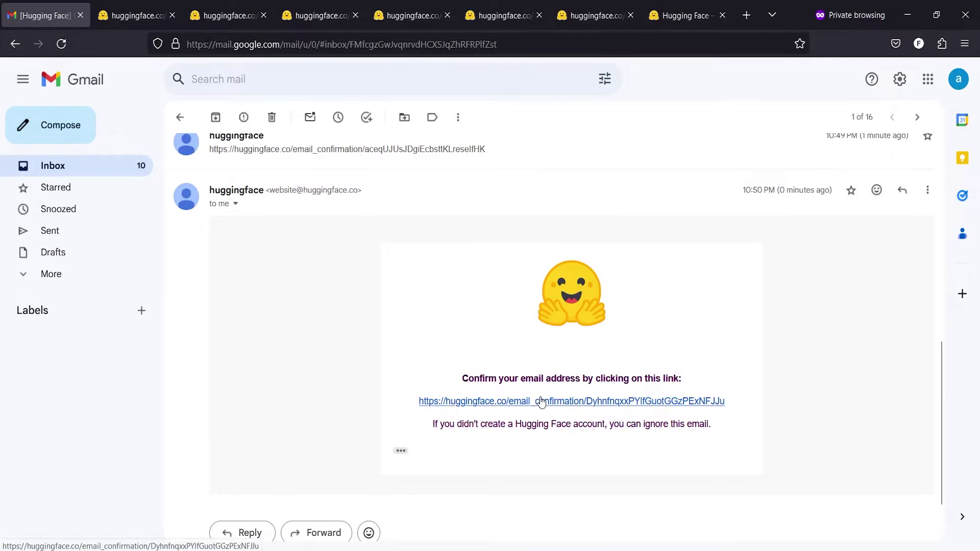
Follow the email_confirmation link in the Hugging Face message in Gmail
click(541, 401)
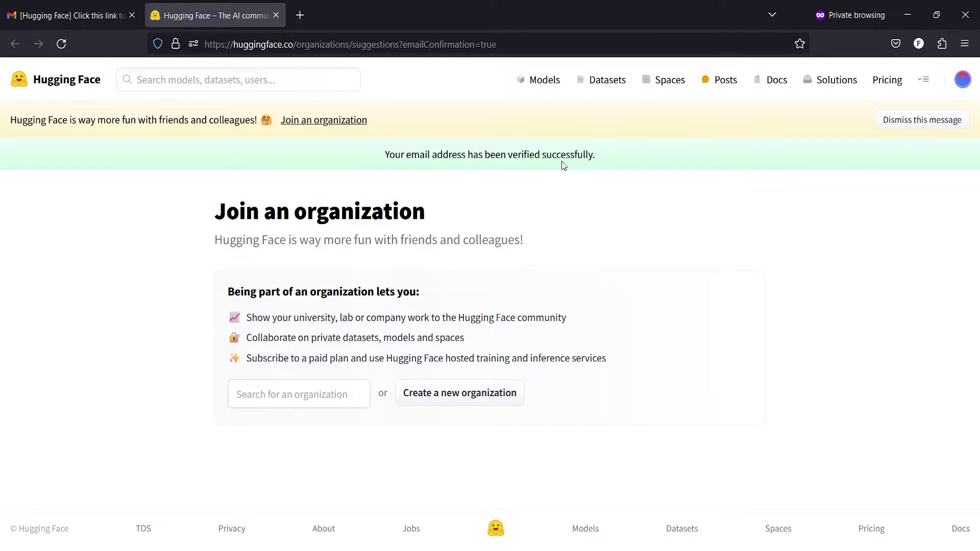
Go from the avatar menu to Settings, then to the Access Tokens section
click(961, 83)
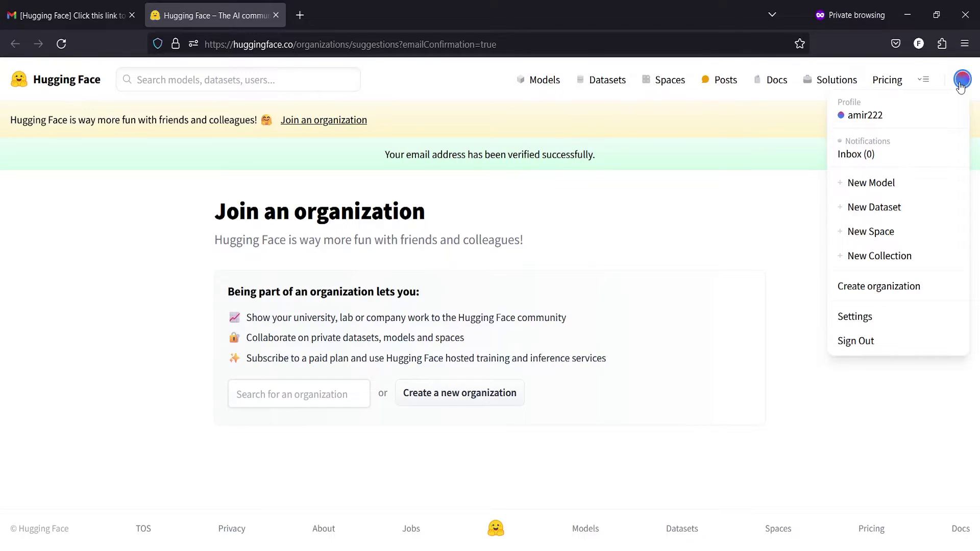
click(851, 320)
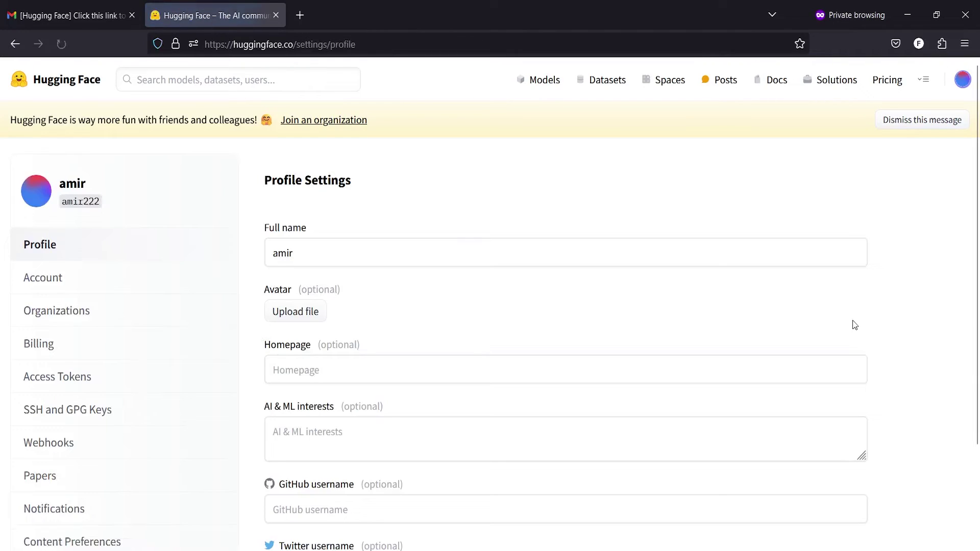
scroll(978, 204, down, 3)
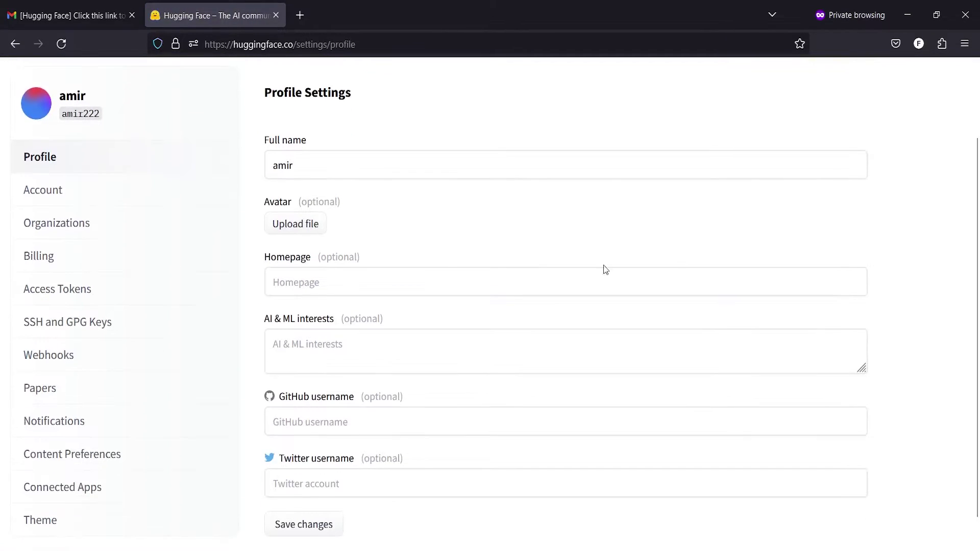
click(80, 289)
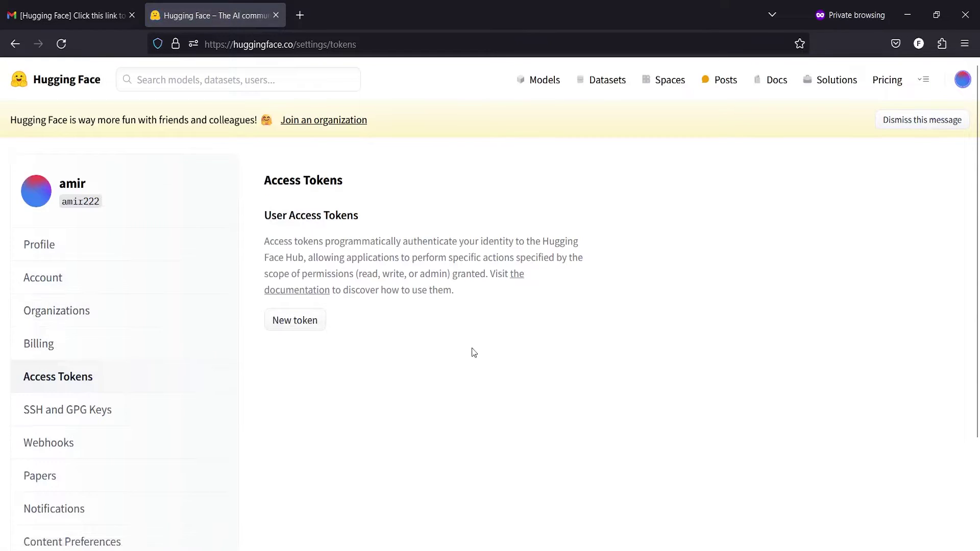
Generate a new access token named 'example' with the read role
click(298, 321)
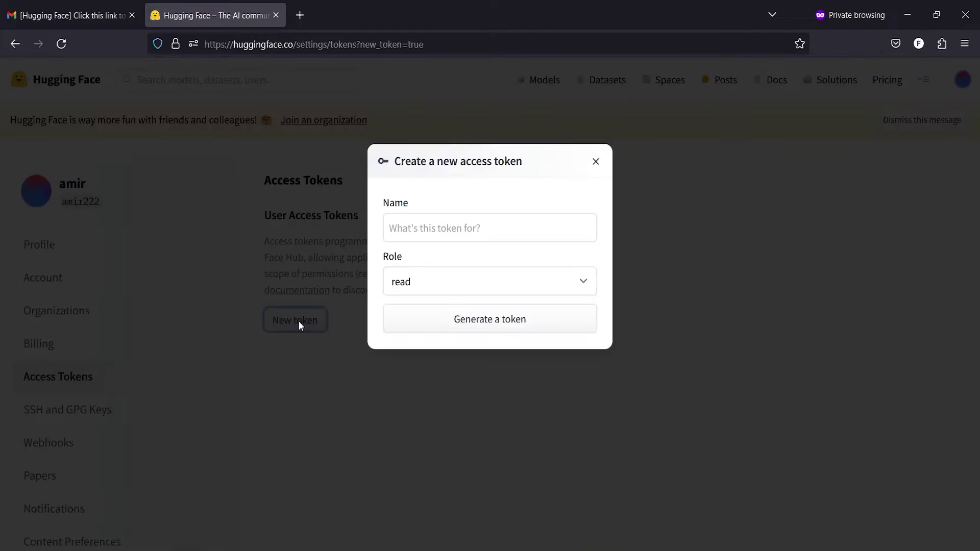
click(454, 231)
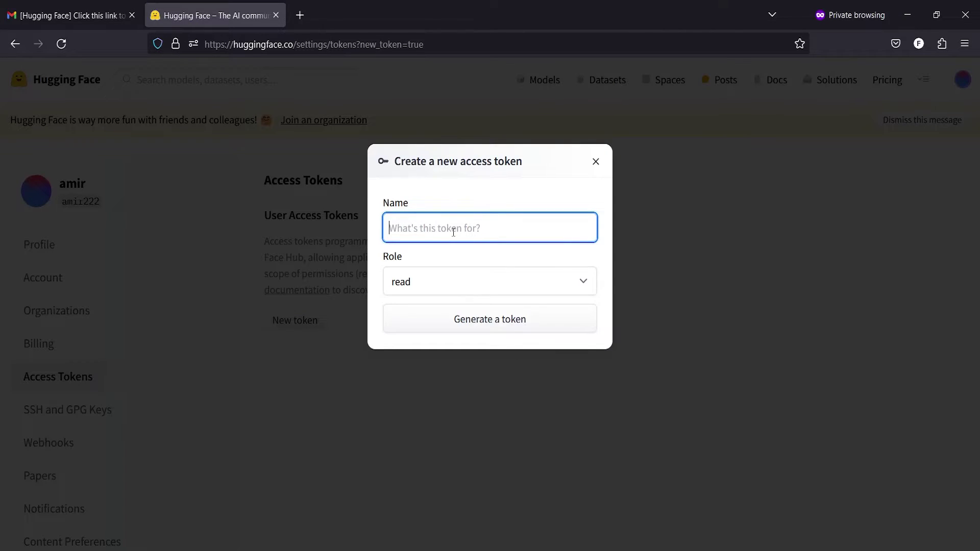
text(examp)
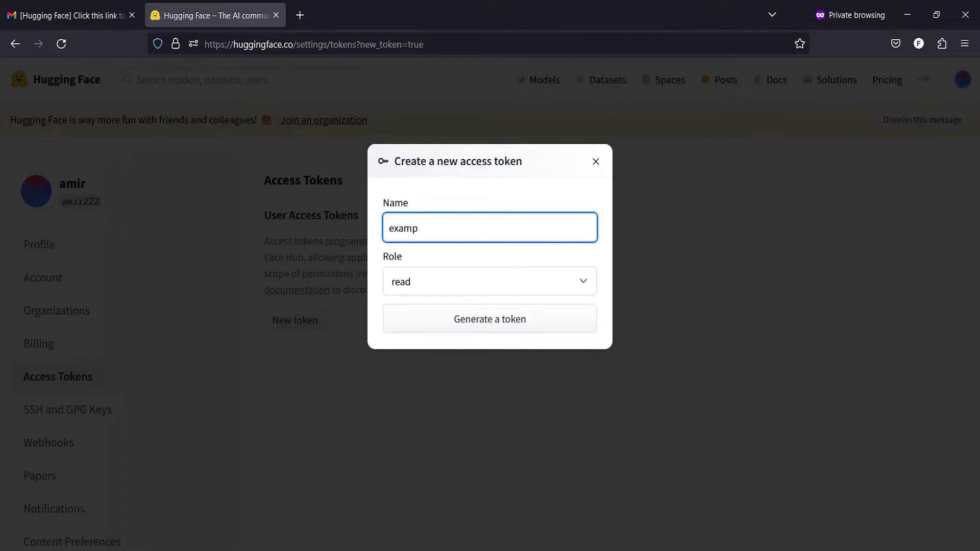
text(le)
click(472, 289)
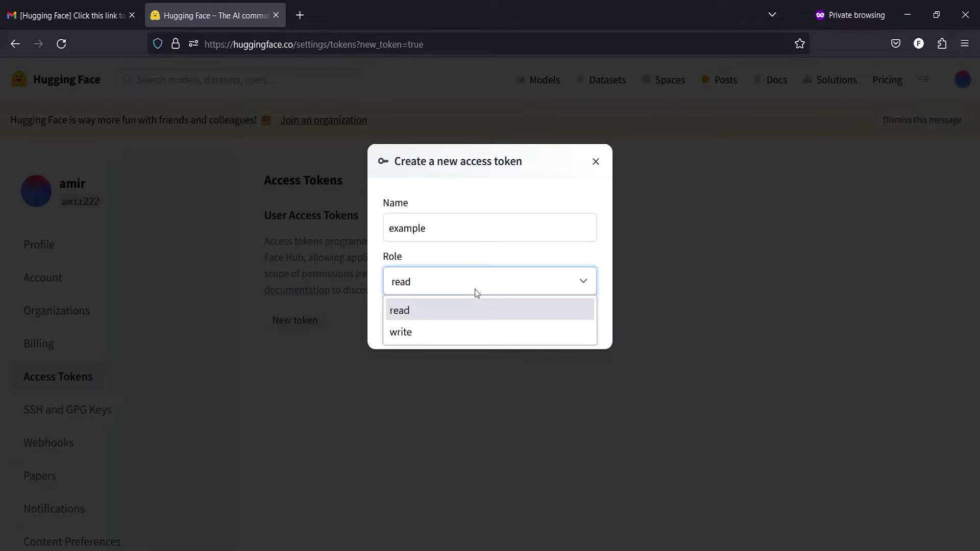
click(456, 317)
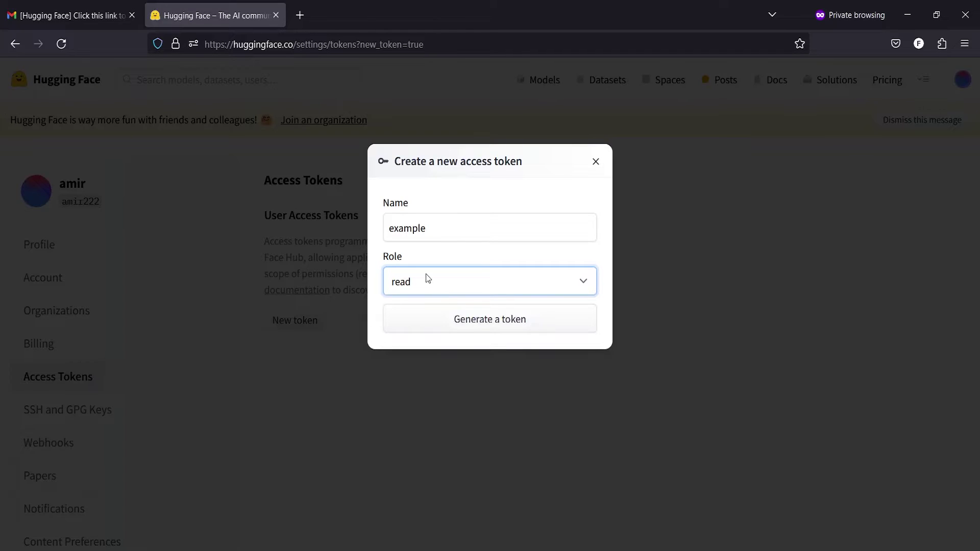
click(501, 325)
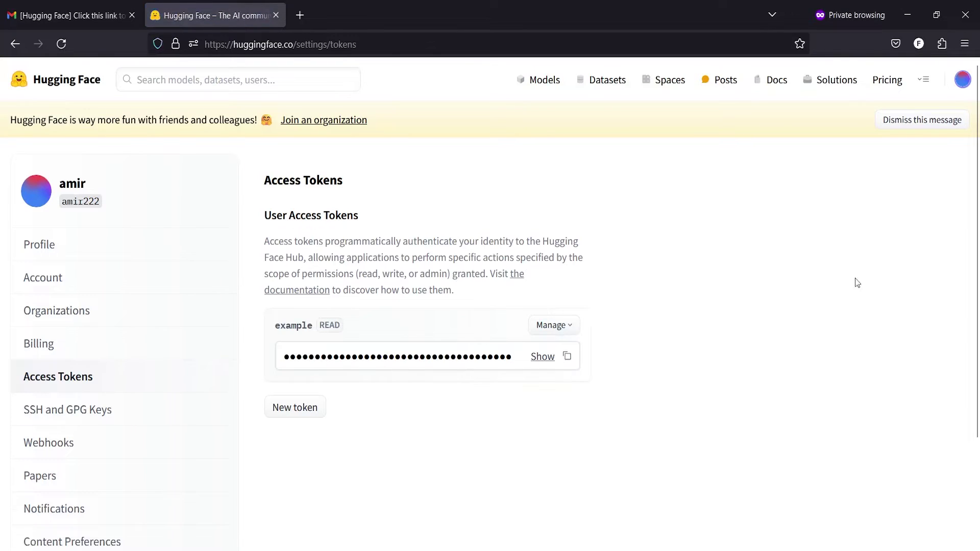
Check that the 'example' READ token is listed under User Access Tokens
scroll(680, 357, down, 2)
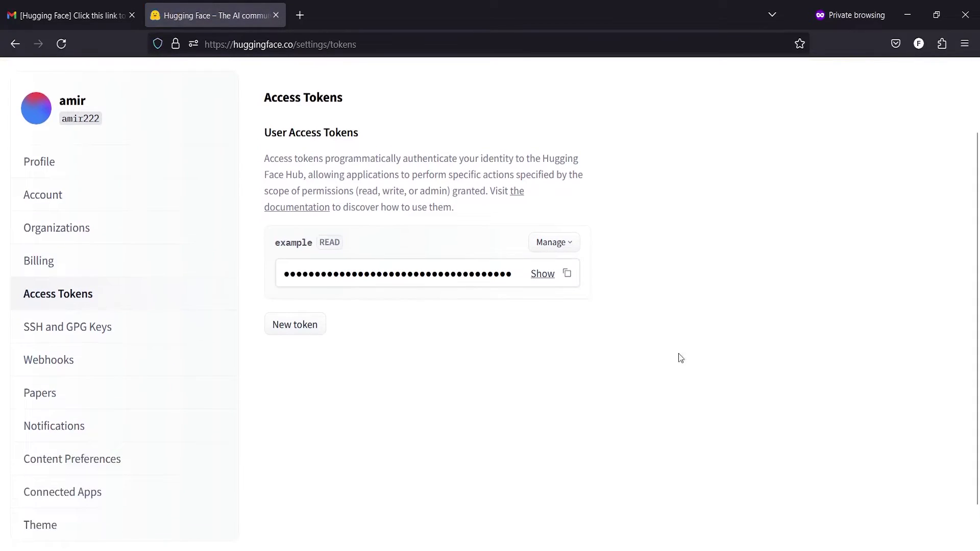